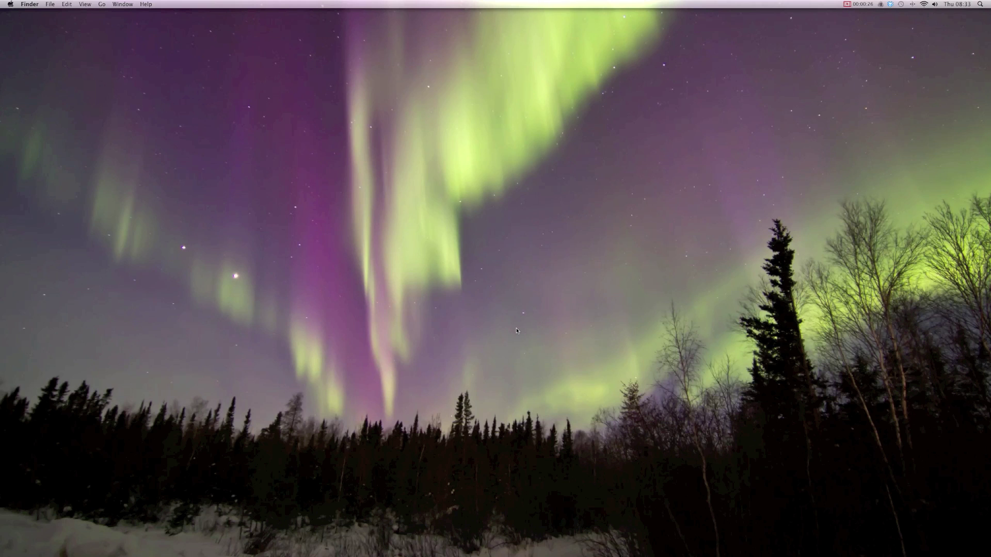
# Step: Launch Chrome from Spotlight and load the sagemath.org home page
pyautogui.press('super+space')
pyautogui.write('chrome')
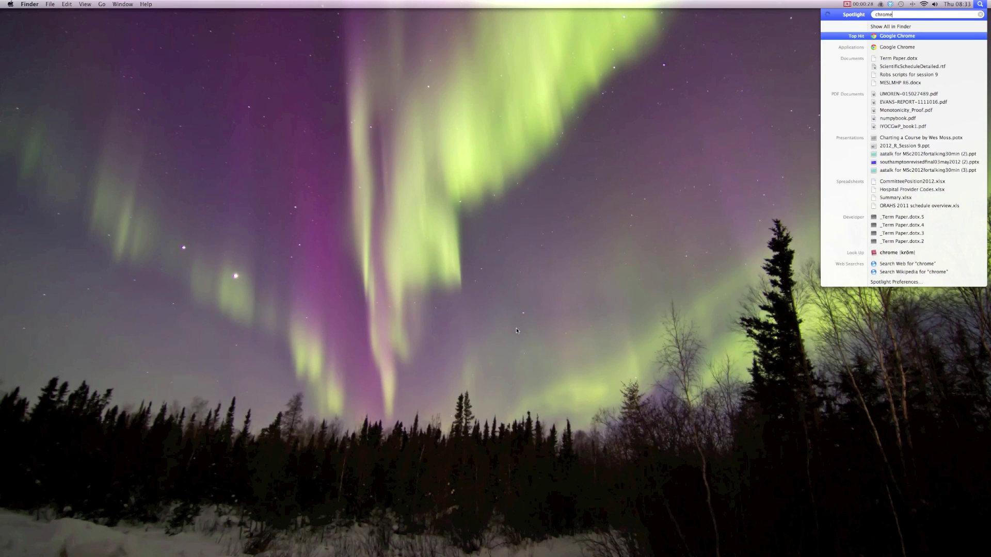
pyautogui.press('Return')
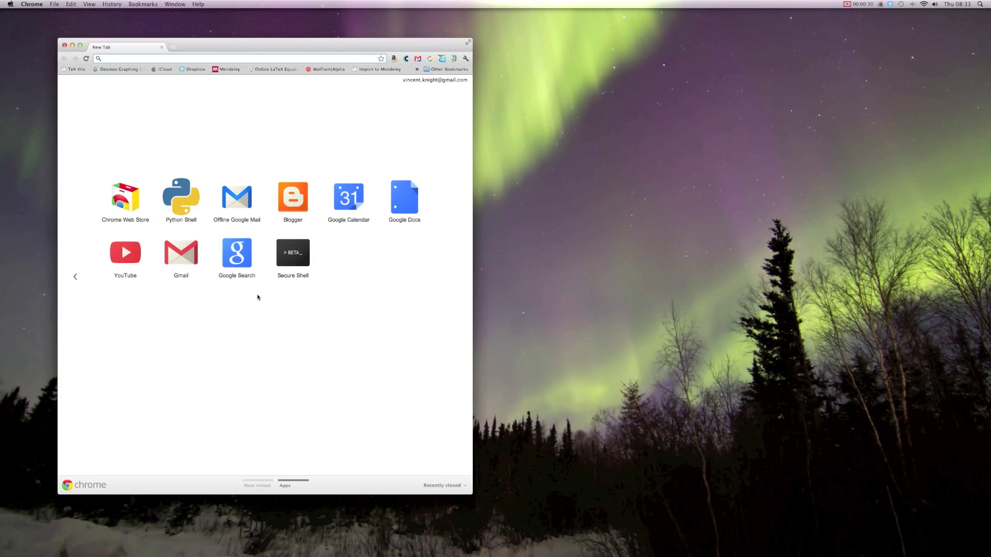
pyautogui.write('sagemath.')
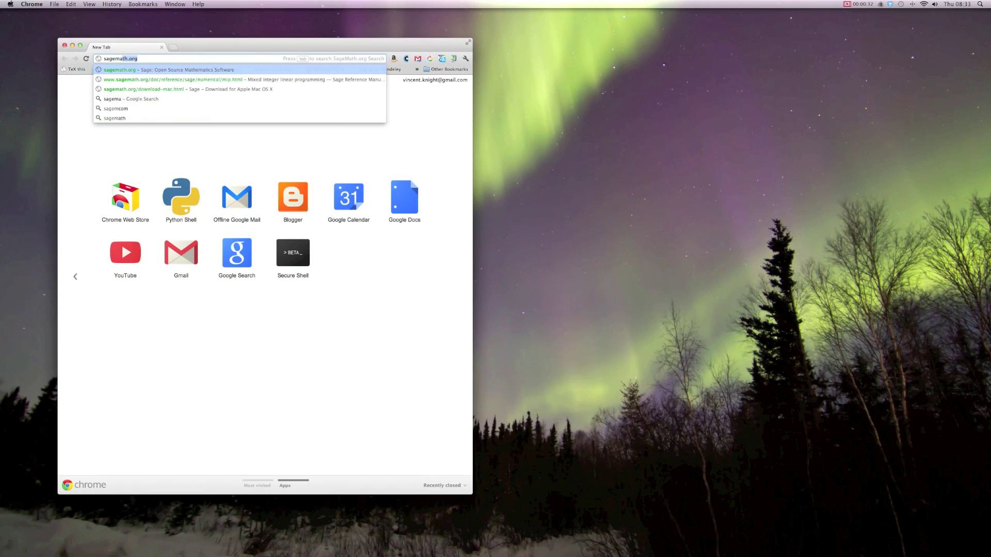
pyautogui.write('org')
pyautogui.press('Return')
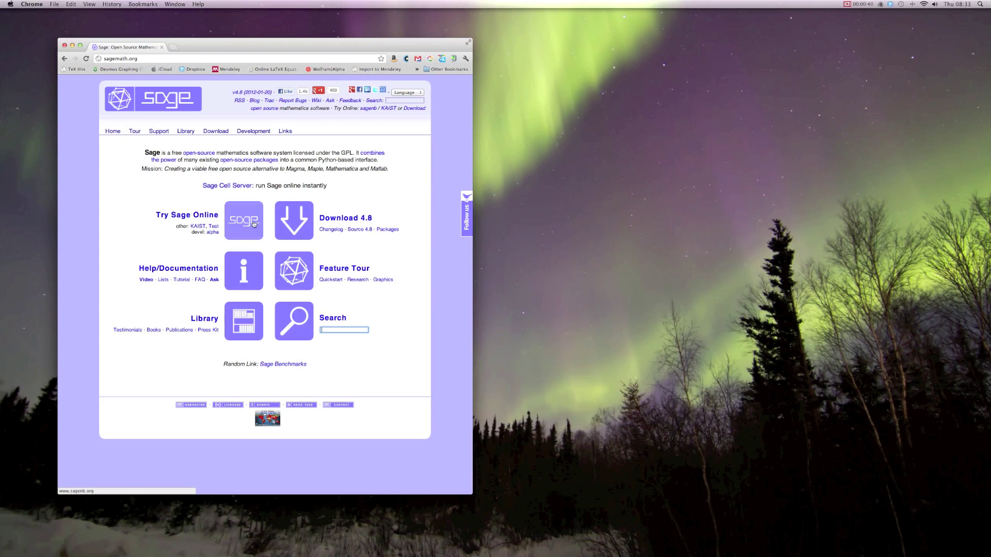
# Step: Open the Sage 4.8 apple_osx/intel folder on the United Kingdom mirrorservice.org mirror
pyautogui.click(334, 220)
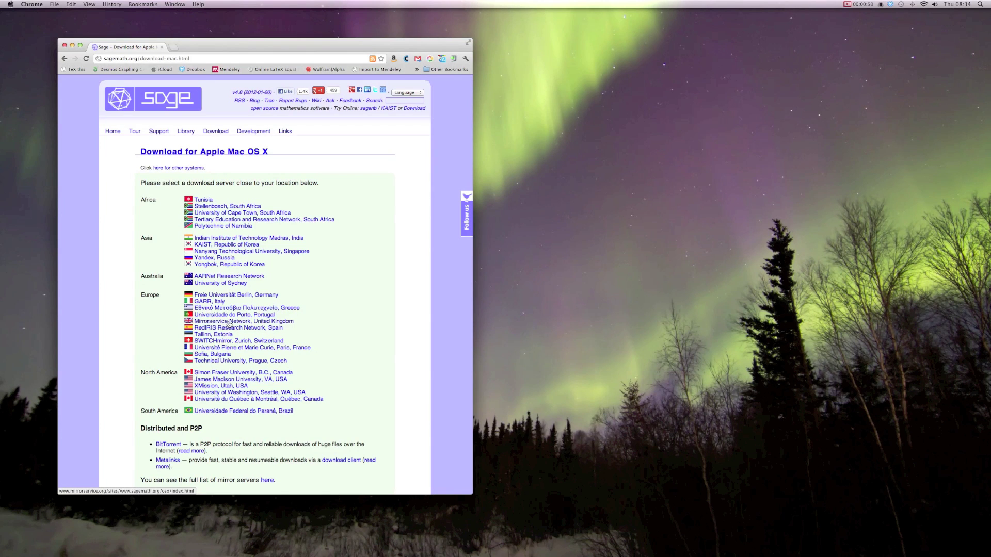
pyautogui.click(228, 322)
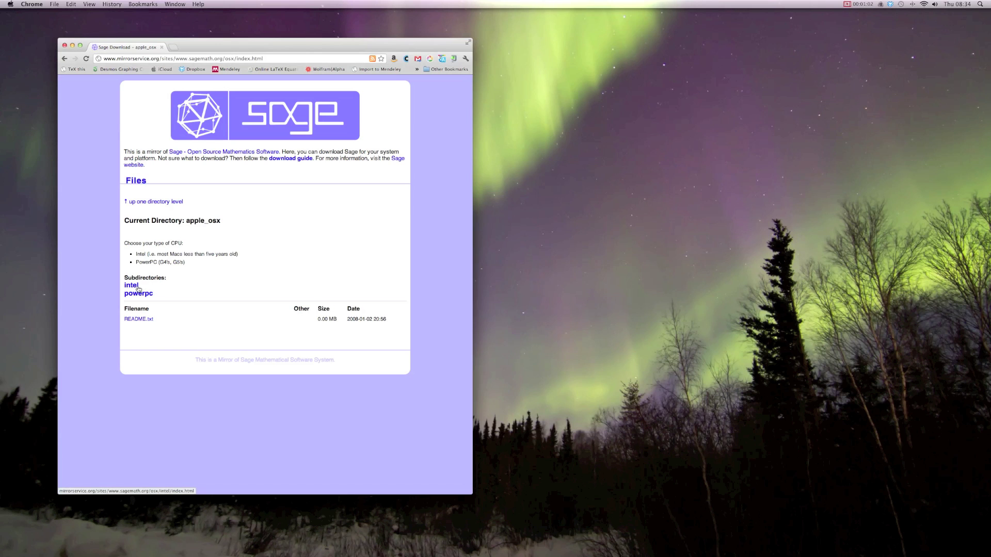
pyautogui.click(138, 289)
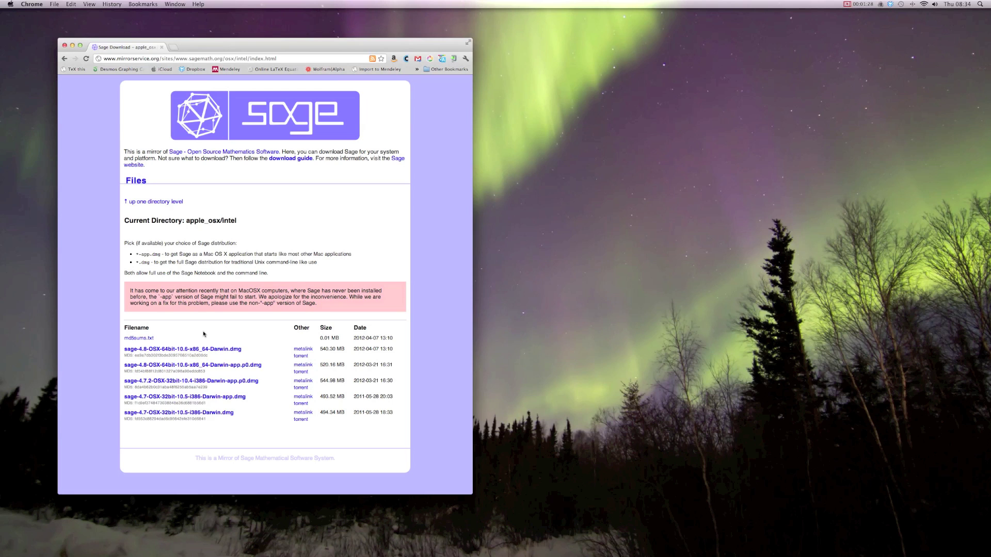
# Step: Run 'uname -m' in Terminal to confirm the processor architecture is x86_64
pyautogui.press('super+space')
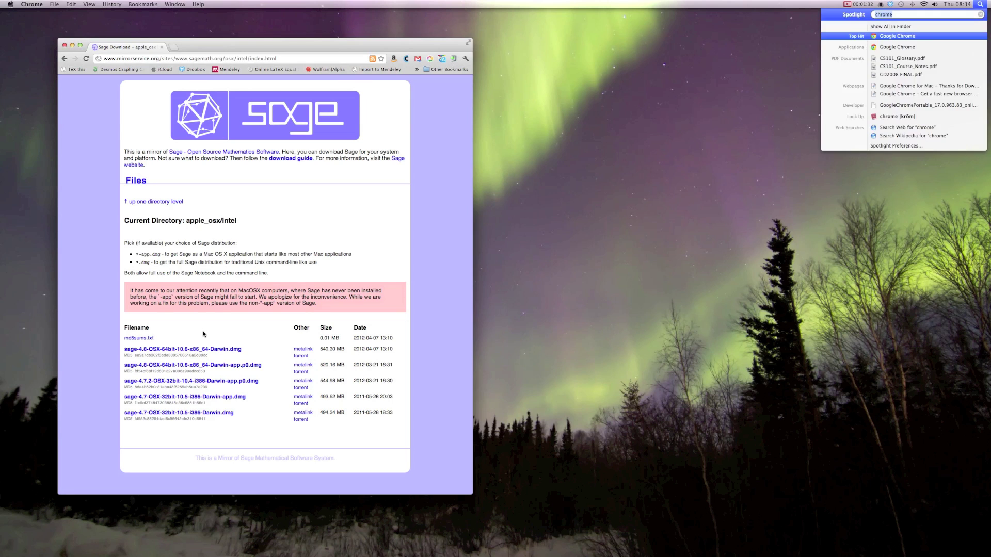
pyautogui.write('terminal')
pyautogui.press('Return')
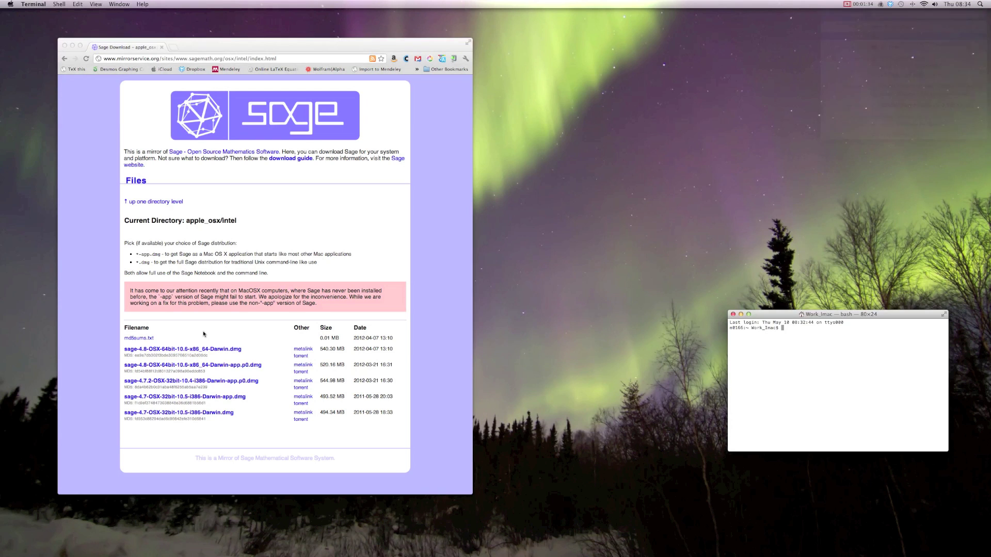
pyautogui.write('uname -m')
pyautogui.press('Return')
# Step: Download sage-4.8-OSX-64bit-10.6-x86_64-Darwin.dmg and keep it despite the file-type warning
pyautogui.click(211, 351)
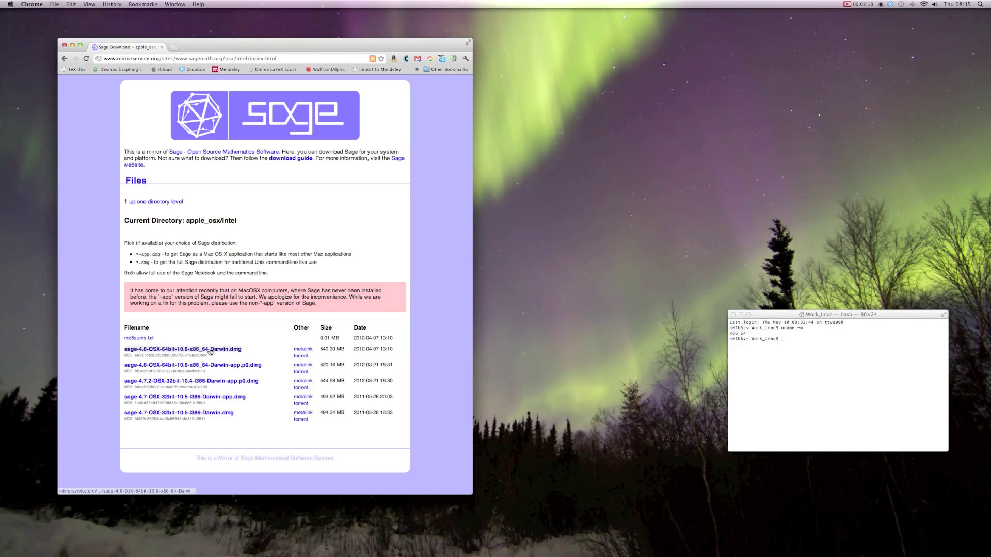
pyautogui.click(210, 351)
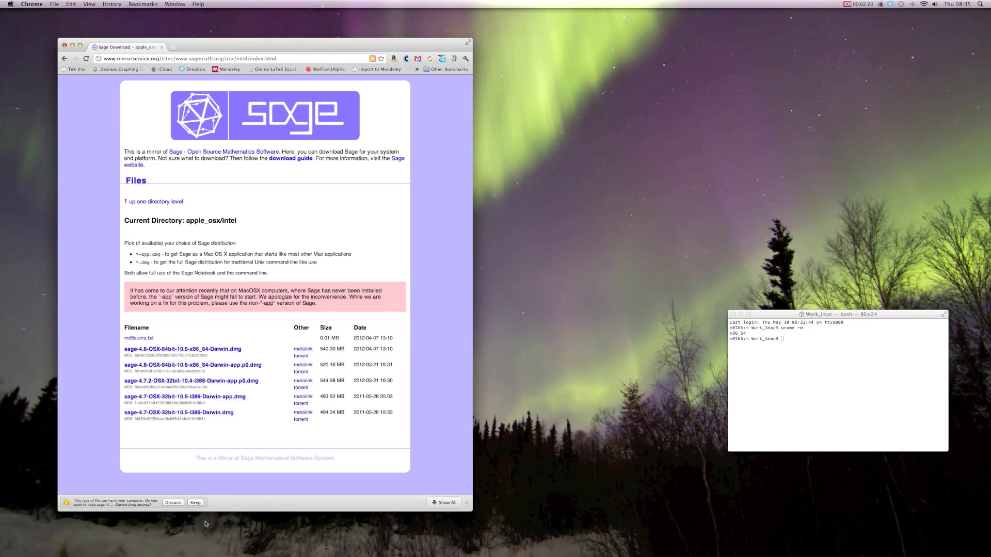
pyautogui.click(194, 503)
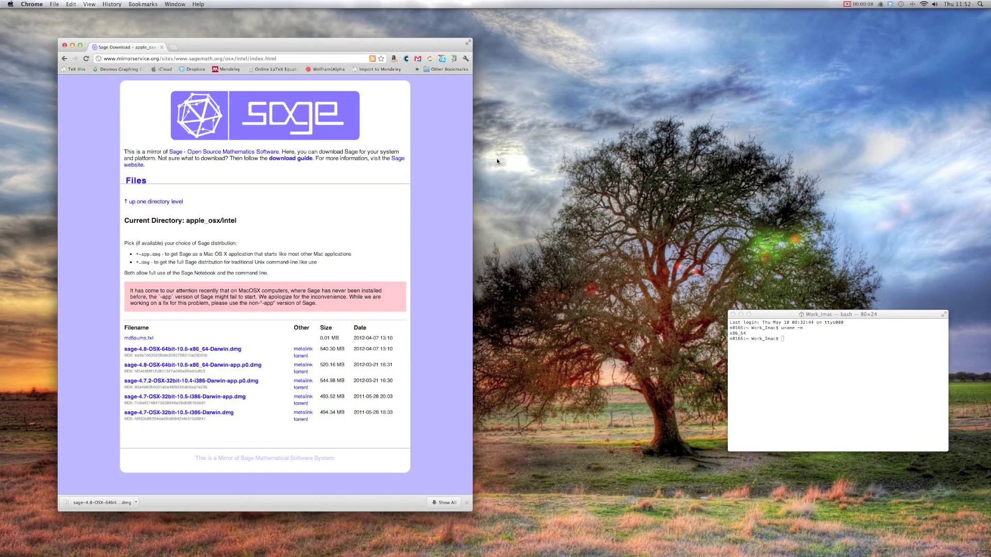
# Step: Mount the Sage .dmg and open its README.txt in an enlarged TextEdit window
pyautogui.click(106, 505)
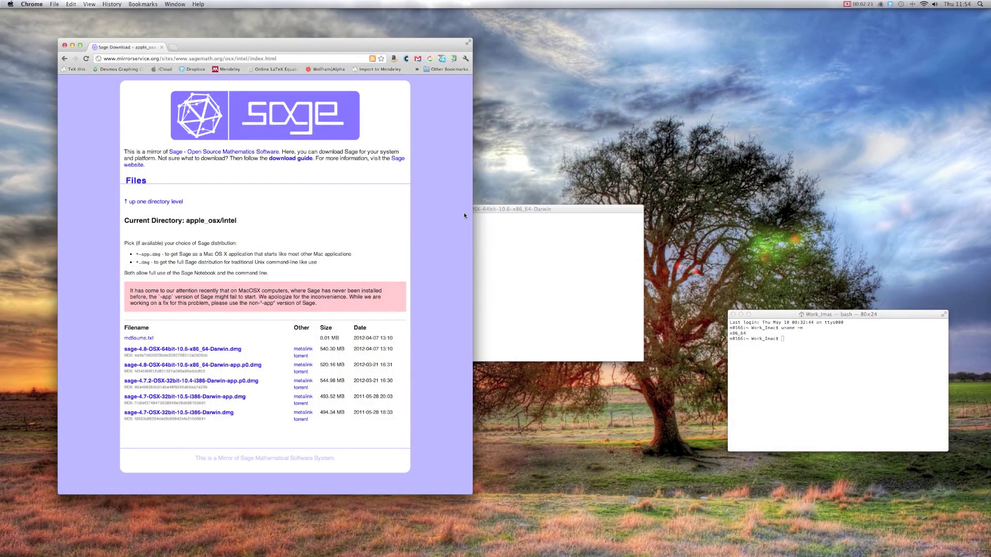
pyautogui.click(504, 210)
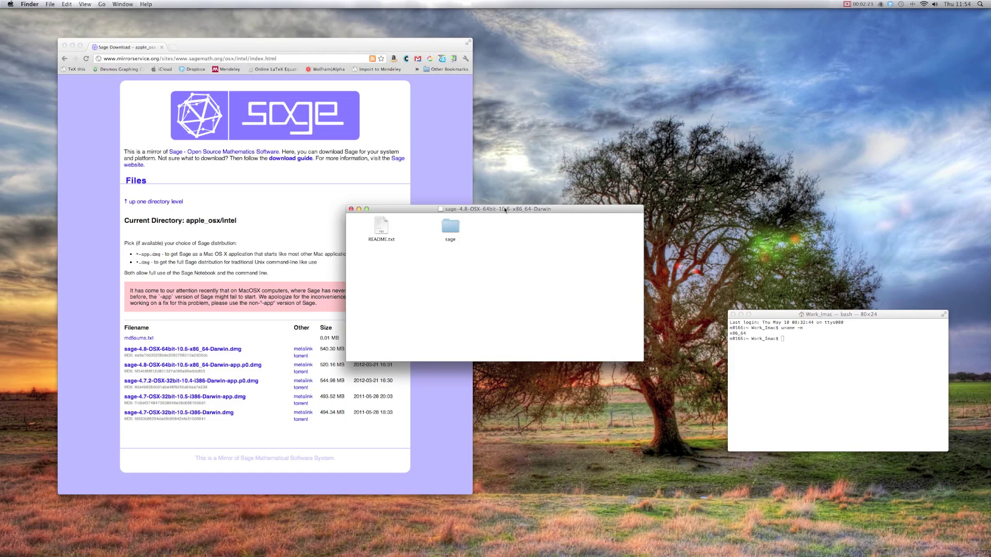
pyautogui.moveTo(504, 210); pyautogui.dragTo(512, 182)
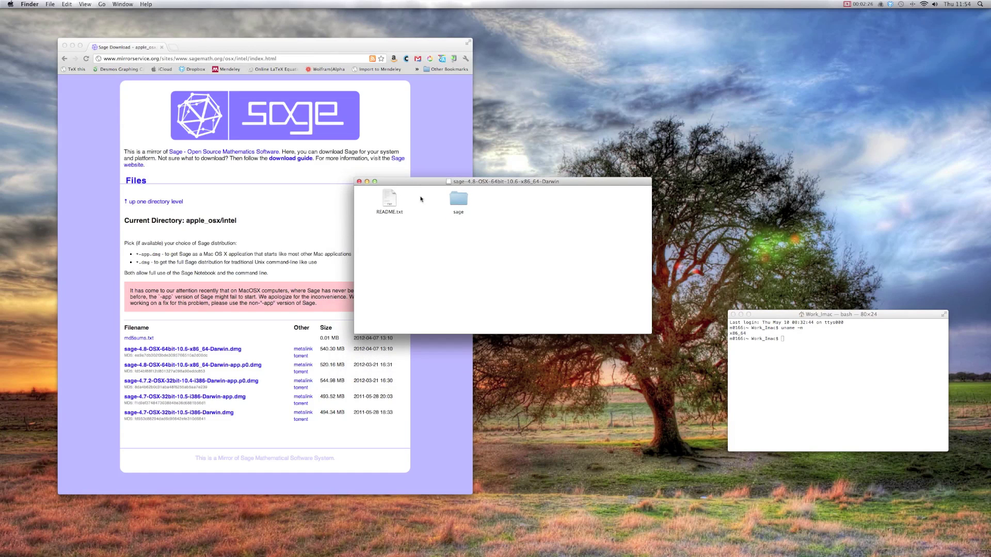
pyautogui.click(390, 200)
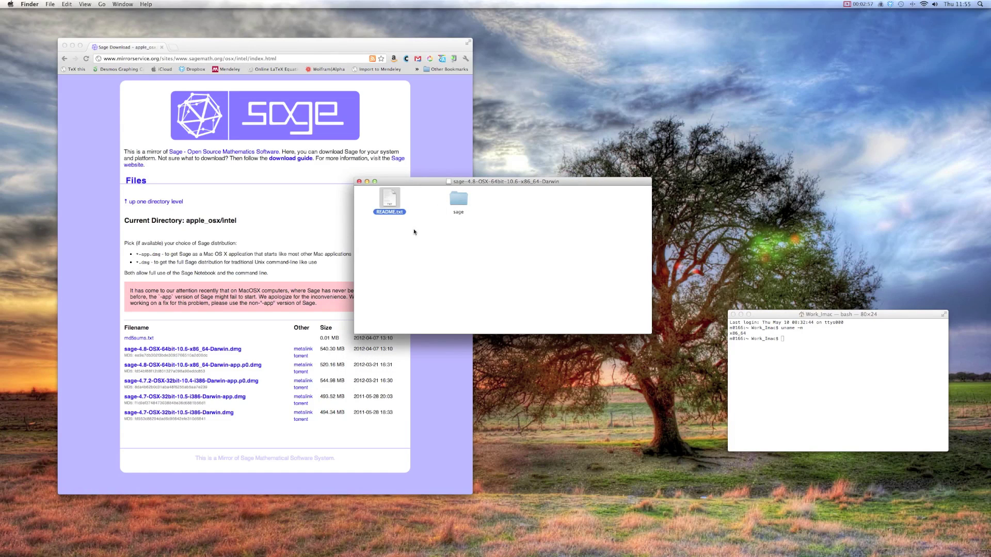
pyautogui.doubleClick(391, 203)
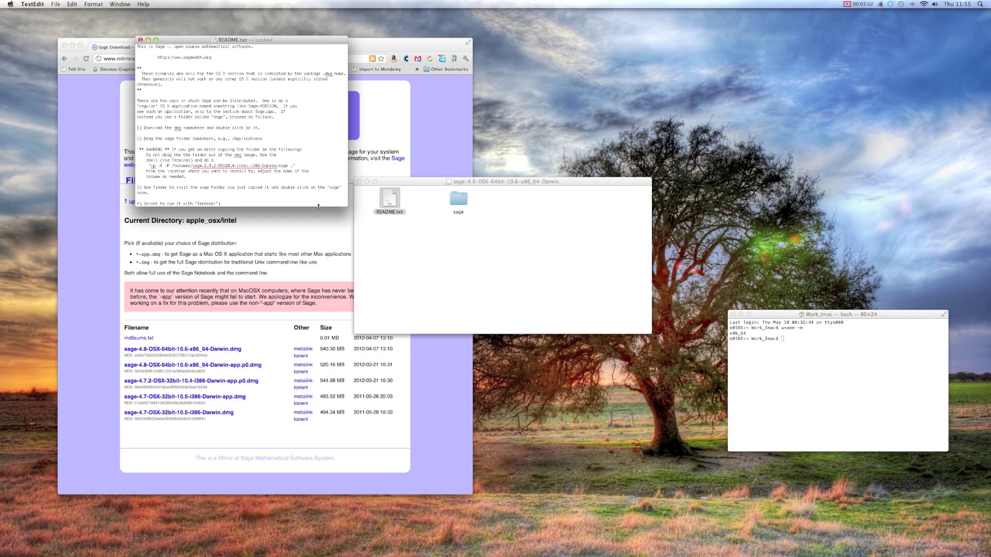
pyautogui.moveTo(346, 208); pyautogui.dragTo(377, 344)
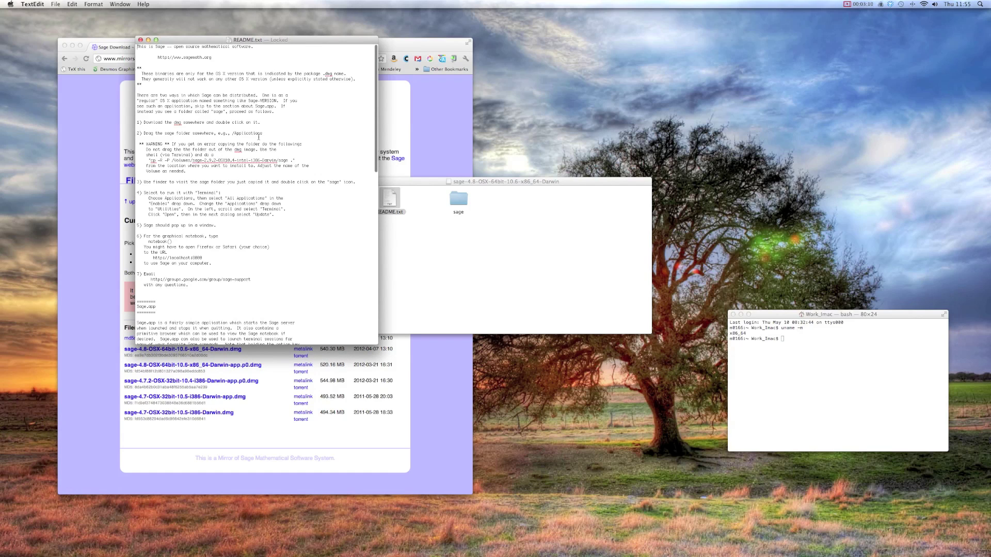
# Step: Open the Applications folder and drag the sage folder from the disk image into it
pyautogui.click(430, 258)
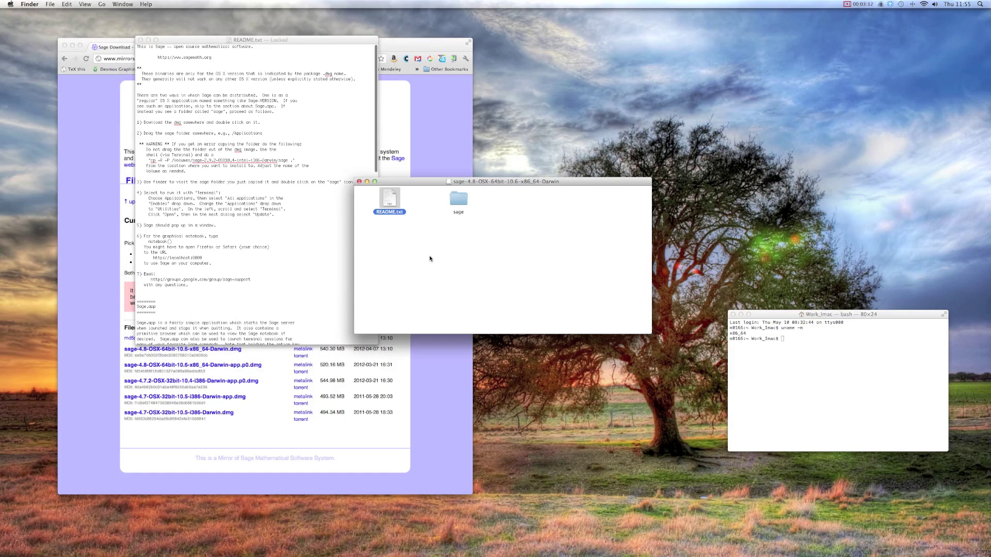
pyautogui.press('super+space')
pyautogui.write('Appl')
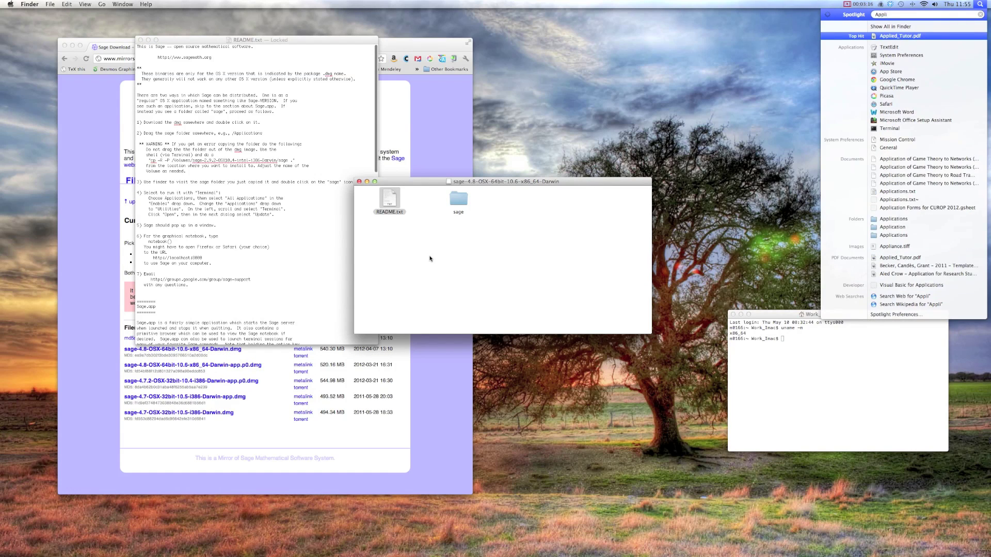
pyautogui.press('Down')
pyautogui.press('Down')
pyautogui.press('Down')
pyautogui.press('Down')
pyautogui.press('Down')
pyautogui.press('Down')
pyautogui.press('Down')
pyautogui.press('Down')
pyautogui.press('Down')
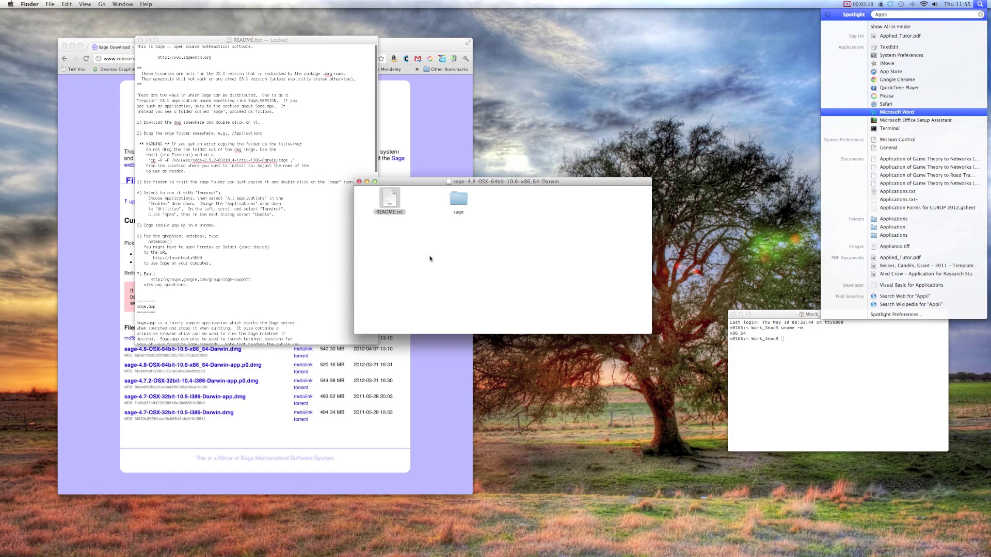
pyautogui.press('Down')
pyautogui.press('Down')
pyautogui.press('Down')
pyautogui.press('Down')
pyautogui.press('Down')
pyautogui.press('Down')
pyautogui.press('Down')
pyautogui.press('Down')
pyautogui.press('Down')
pyautogui.press('Down')
pyautogui.press('Down')
pyautogui.press('Down')
pyautogui.press('Return')
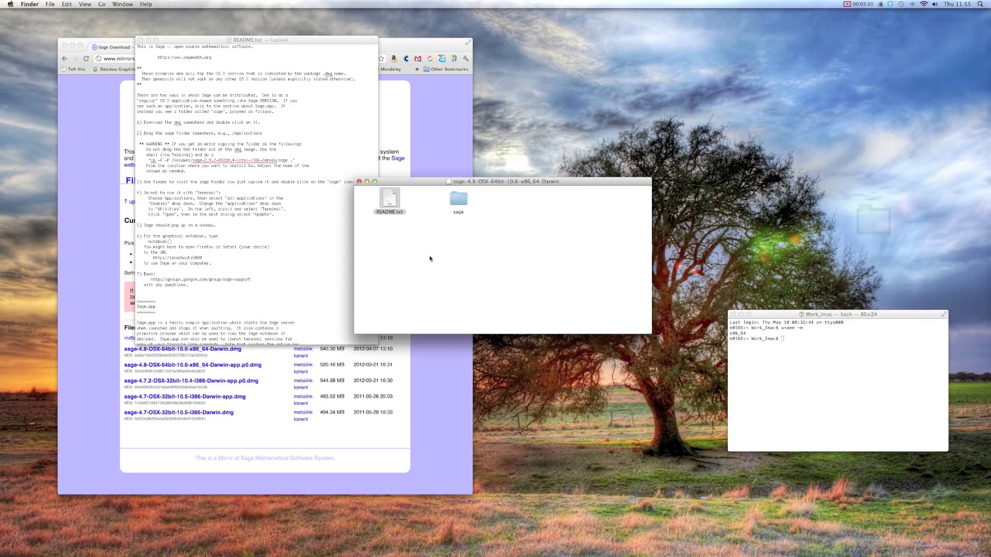
pyautogui.scroll(-3, 731, 152)
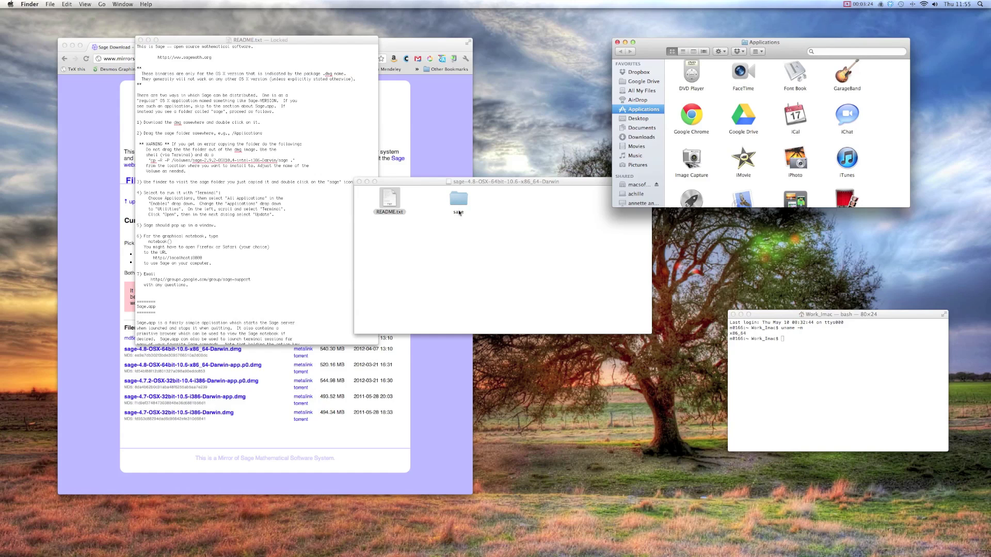
pyautogui.moveTo(460, 199); pyautogui.dragTo(874, 130)
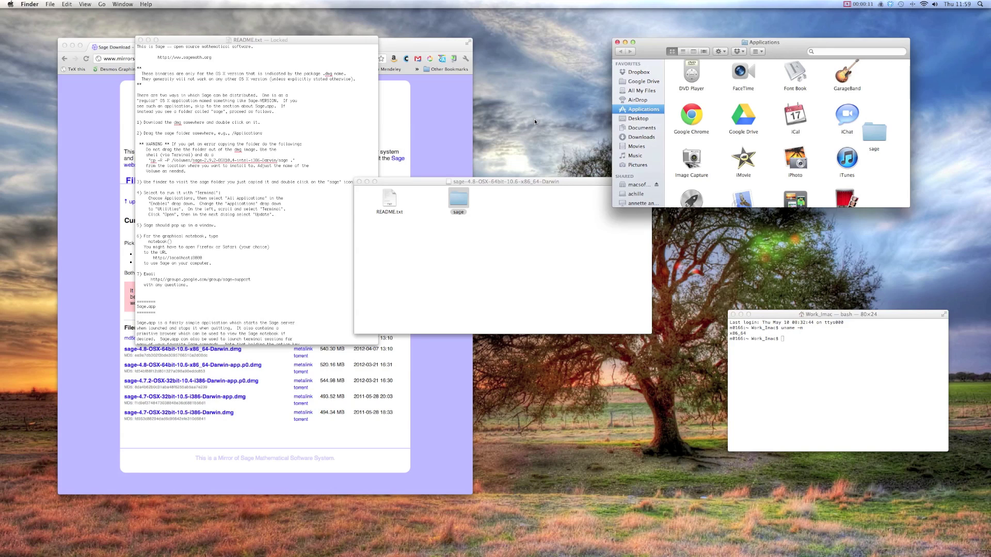
# Step: Open the copied sage folder in Applications and launch the sage executable
pyautogui.doubleClick(873, 140)
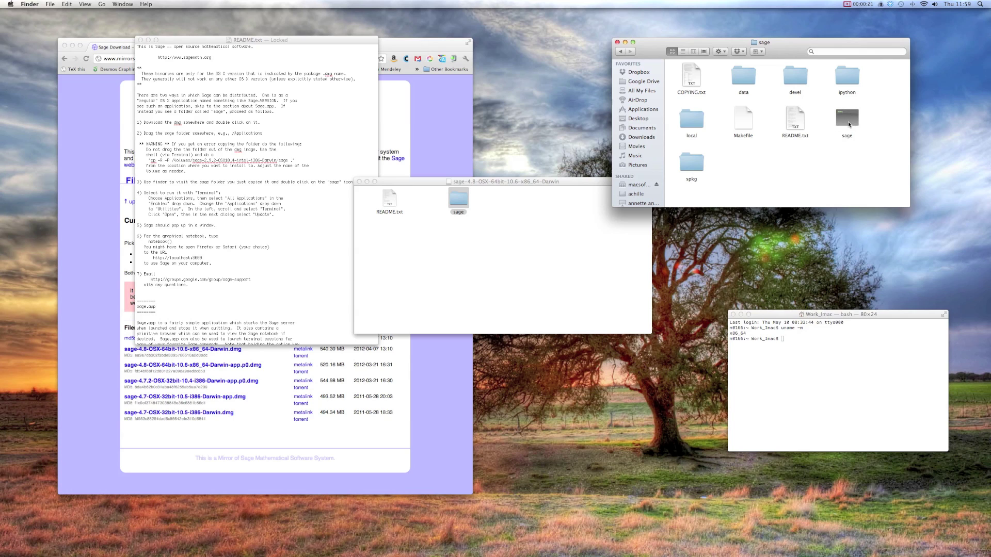
pyautogui.doubleClick(848, 124)
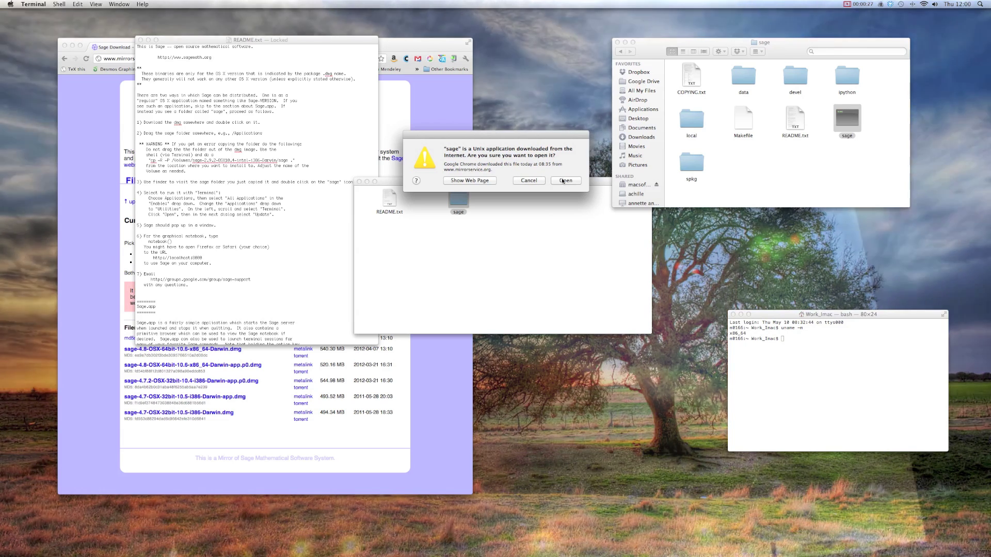
# Step: Confirm opening sage, let first-run setup finish, evaluate 2+2 to get 4, and enter notebook()
pyautogui.click(564, 181)
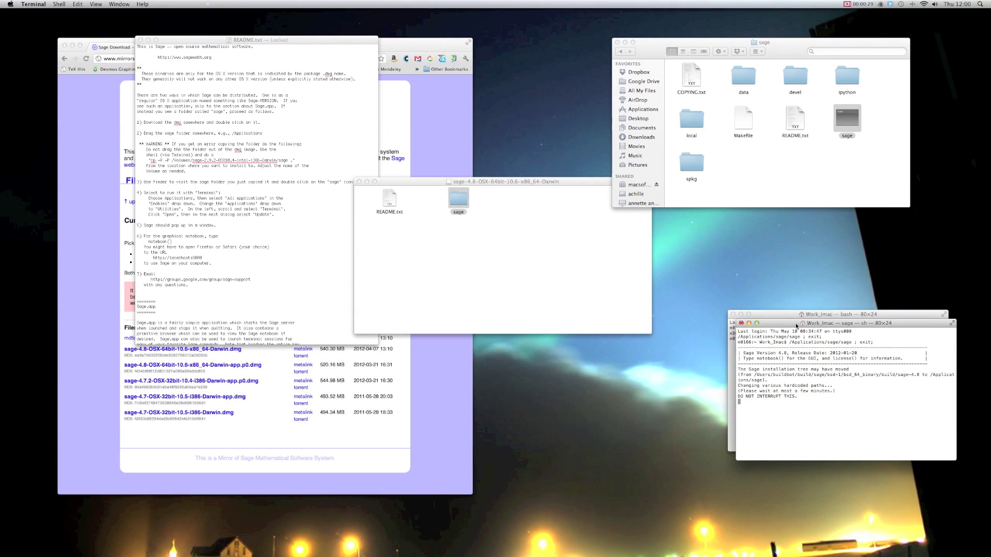
pyautogui.moveTo(794, 324); pyautogui.dragTo(486, 224)
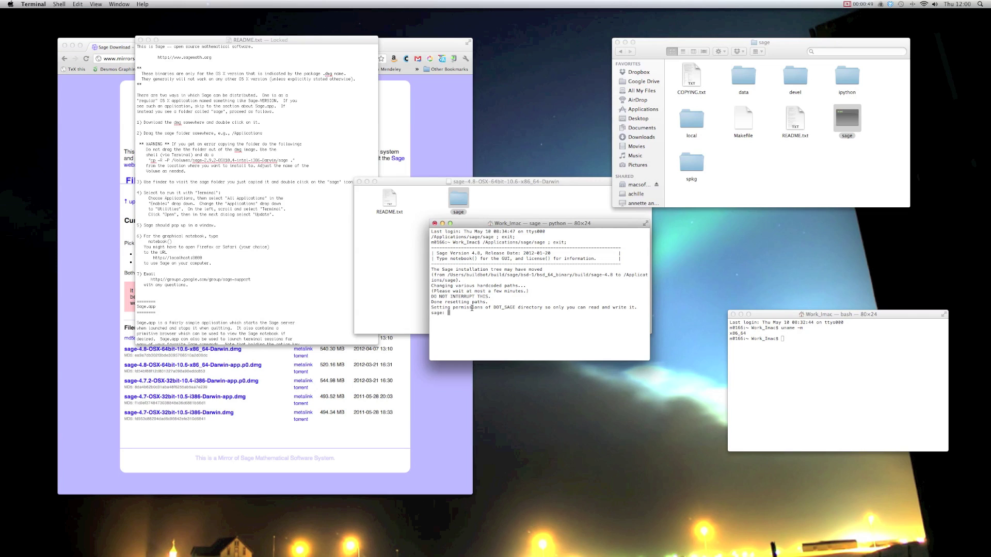
pyautogui.write('2+2')
pyautogui.press('Return')
pyautogui.write('notebook()')
# Step: Start notebook() and set and confirm a new admin password, opening the notebook at localhost:8000
pyautogui.press('Return')
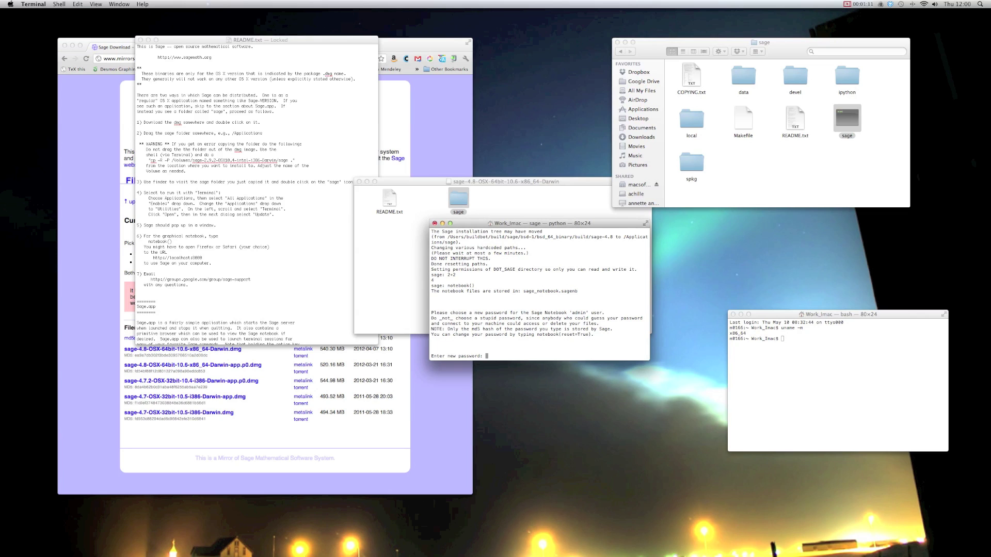
pyautogui.press('Return')
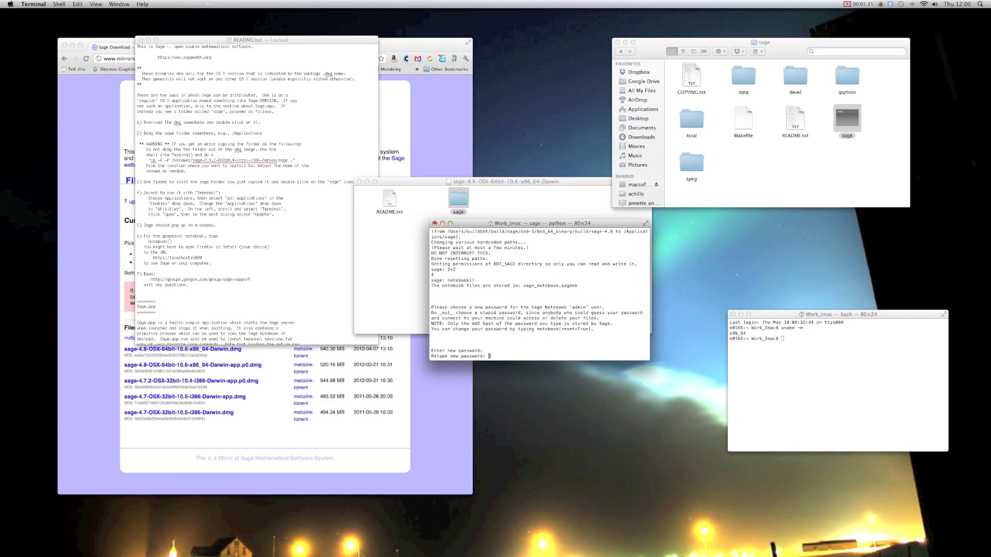
pyautogui.press('Return')
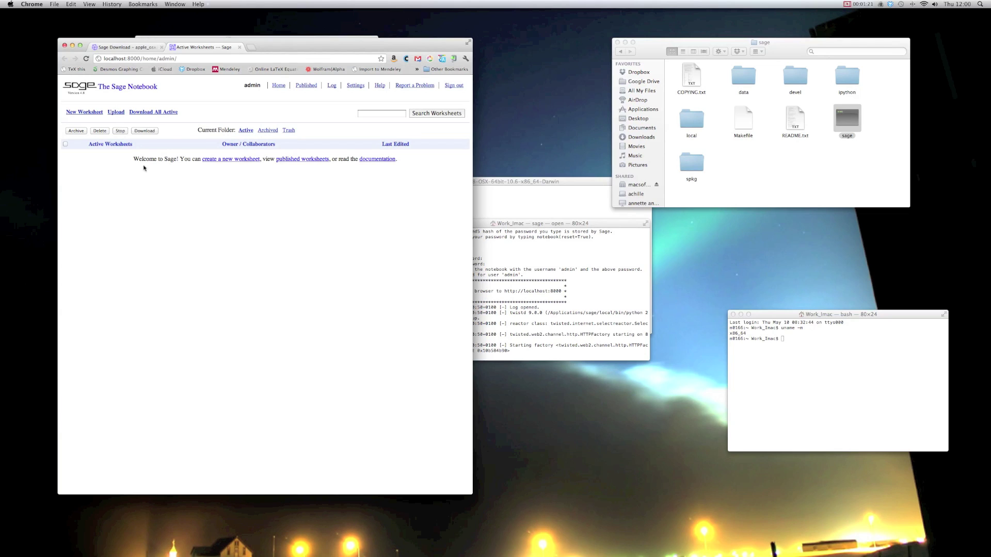
# Step: Create a new worksheet named First_Sheet
pyautogui.click(96, 112)
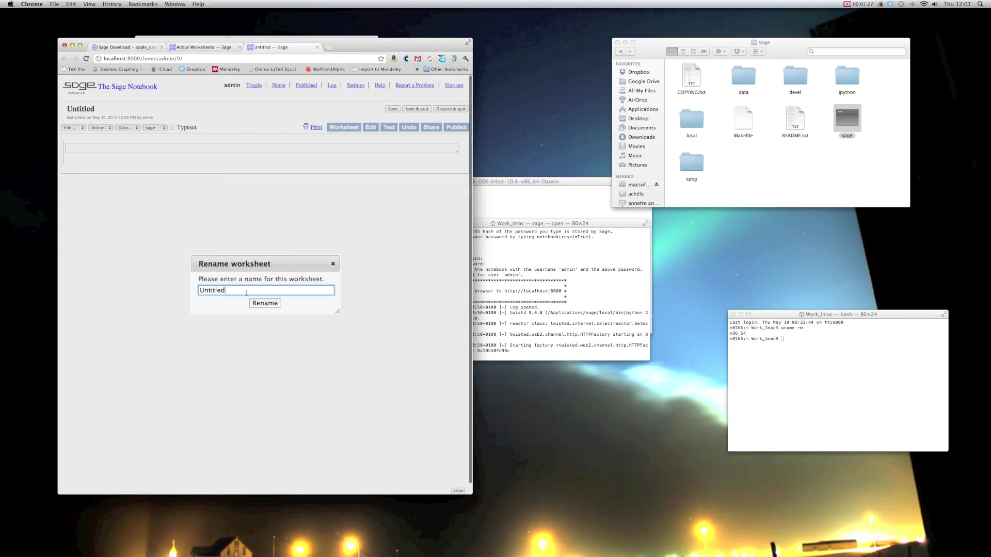
pyautogui.write('First_Sheet')
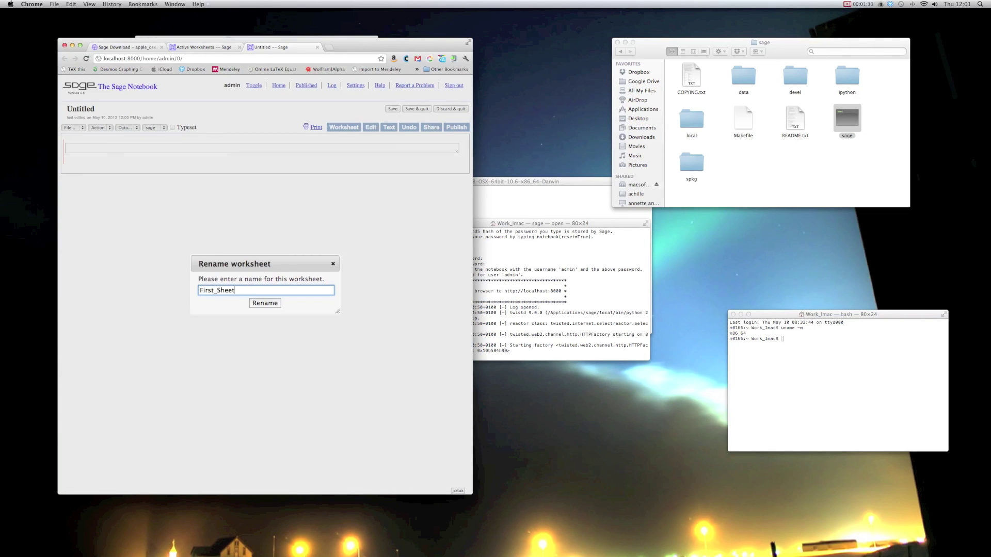
pyautogui.press('Return')
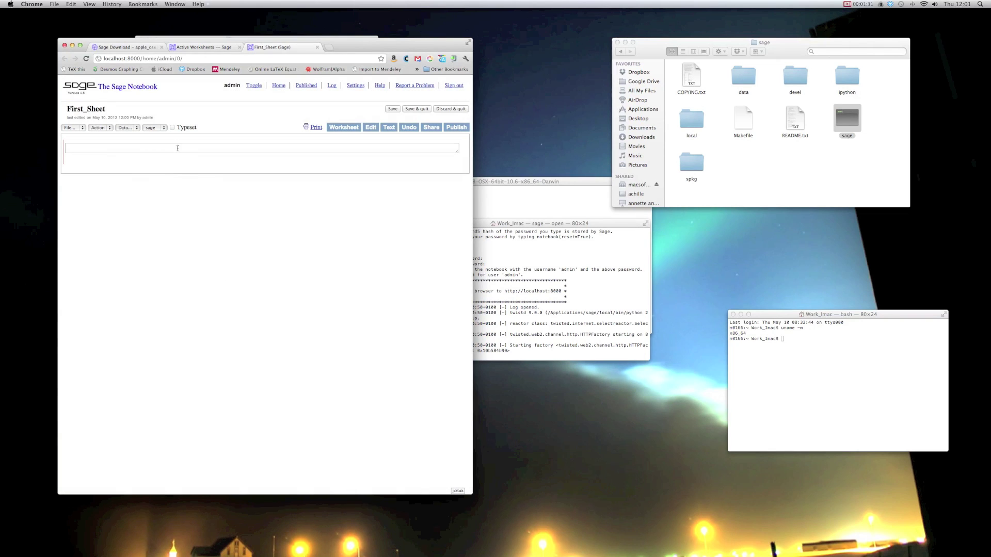
# Step: Evaluate 2+2 in the first cell to get 4, then sign out of the notebook
pyautogui.click(178, 150)
pyautogui.write('2+2')
pyautogui.press('Return')
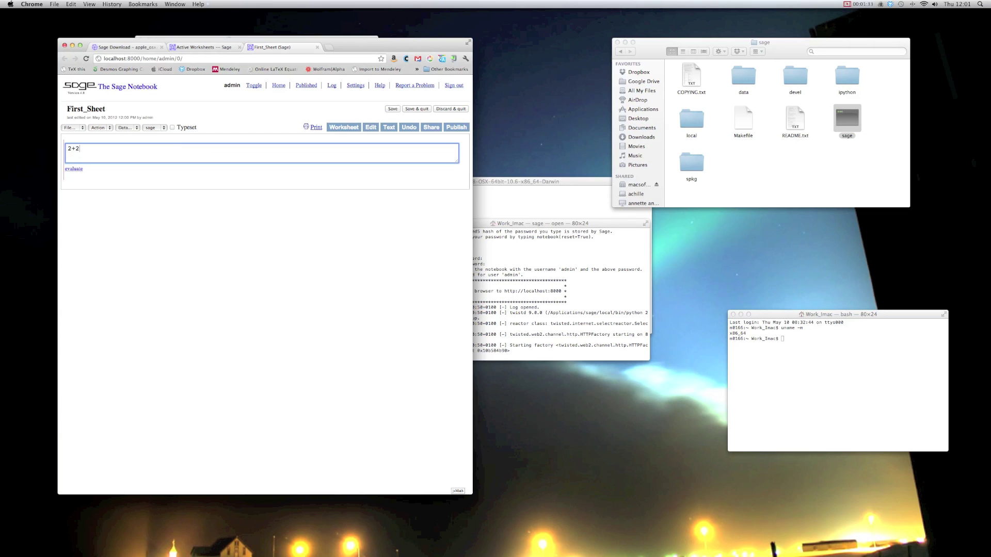
pyautogui.hotkey('shift', 'Return')
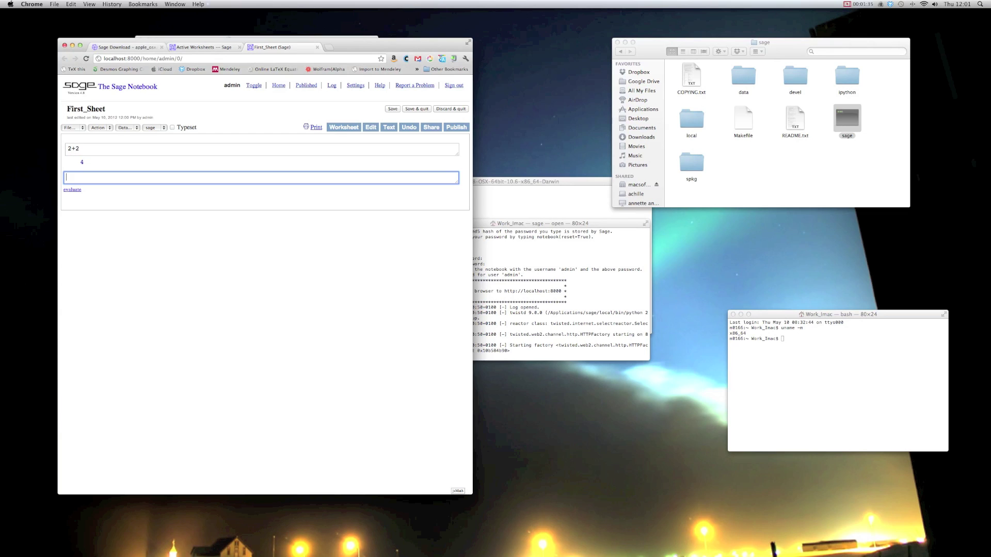
pyautogui.click(454, 87)
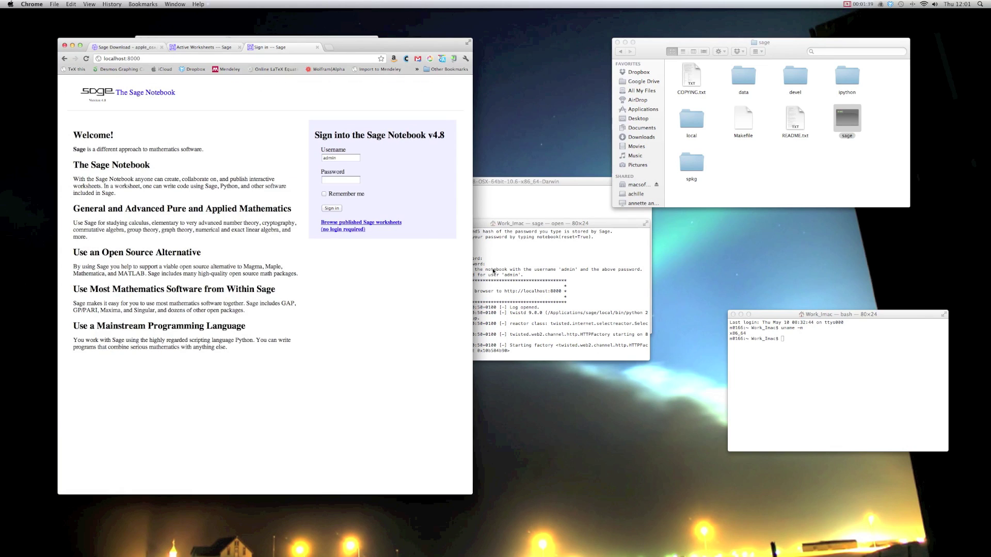
# Step: Stop the notebook server with Ctrl+C, verify 2+2 gives 4, exit Sage and close the window
pyautogui.click(561, 308)
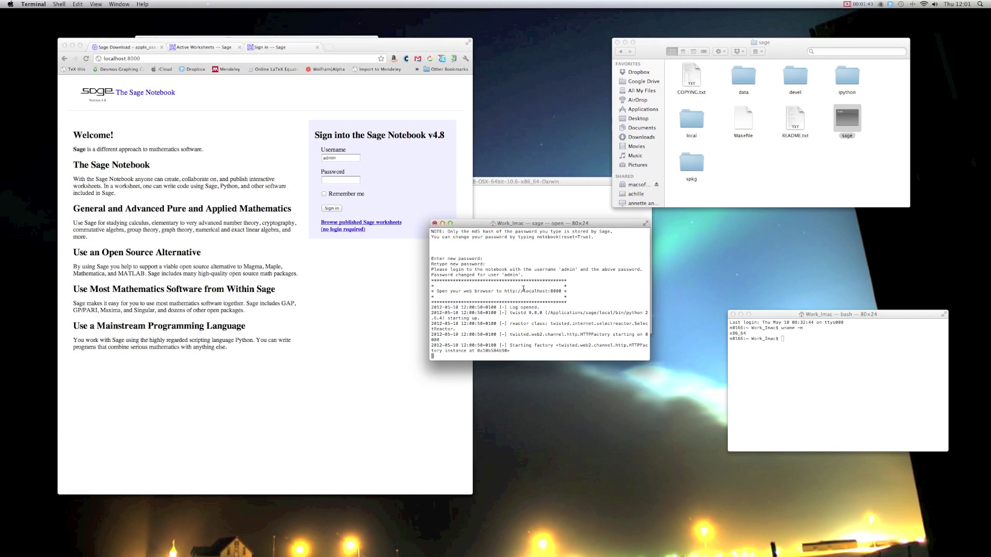
pyautogui.hotkey('ctrl', 'c')
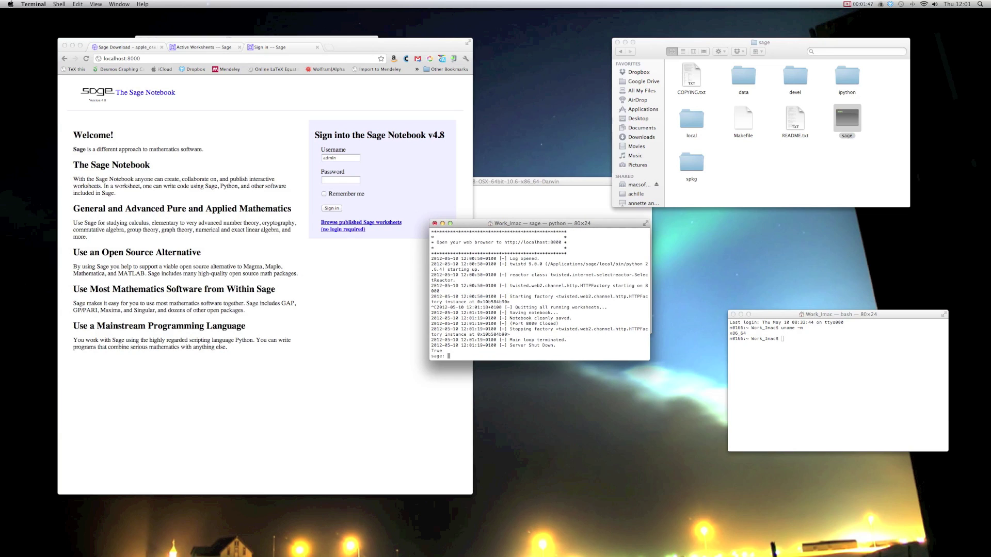
pyautogui.write('2+2')
pyautogui.press('Return')
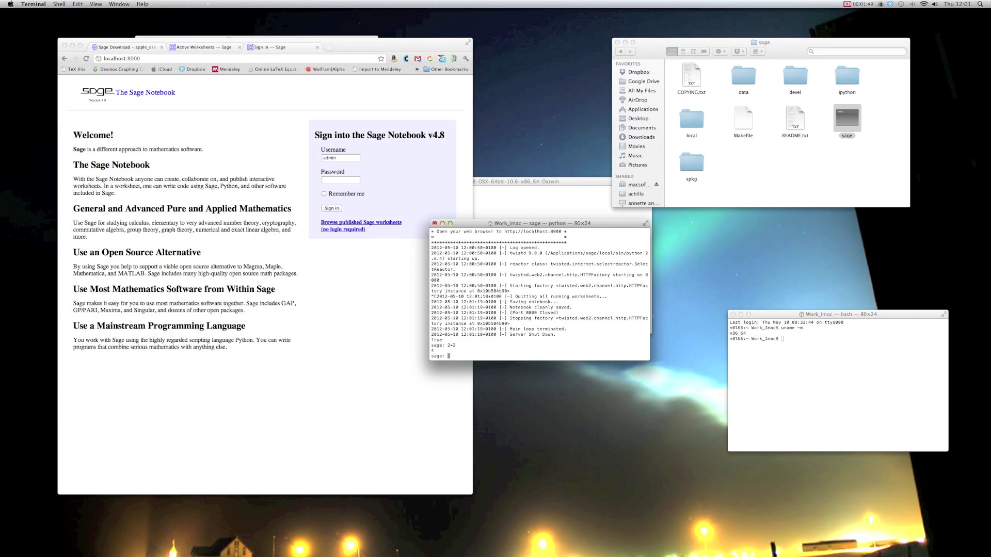
pyautogui.write('exit')
pyautogui.press('Return')
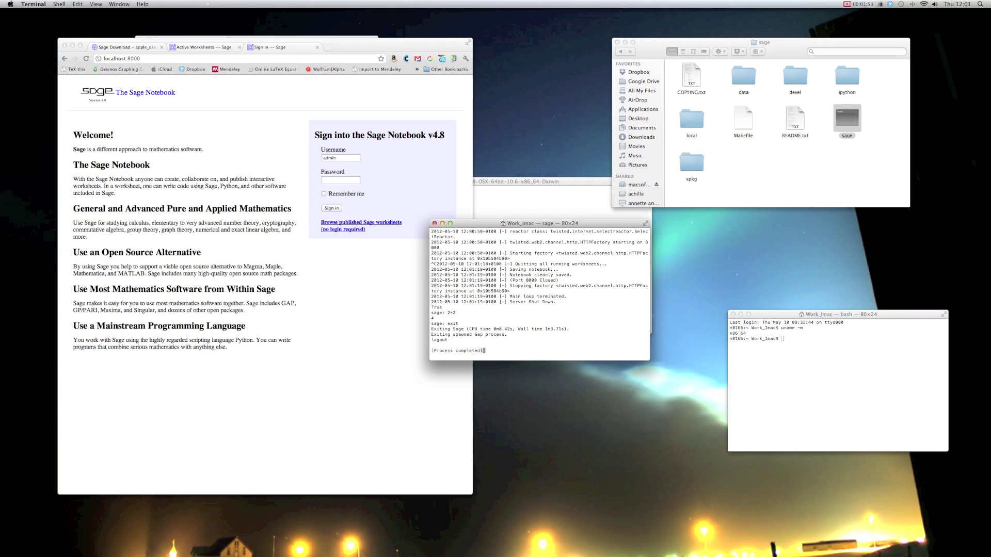
pyautogui.press('super+w')
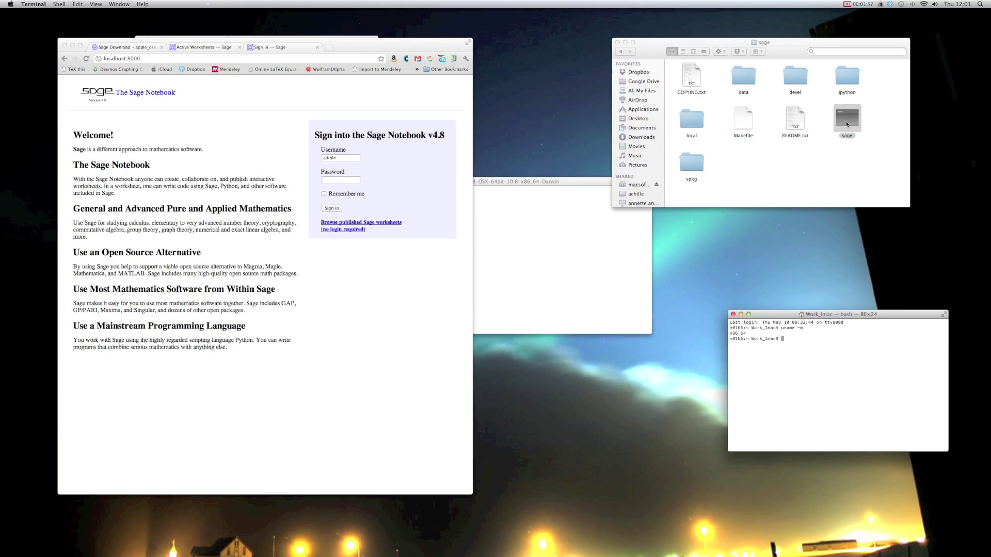
pyautogui.moveTo(846, 124); pyautogui.dragTo(890, 152)
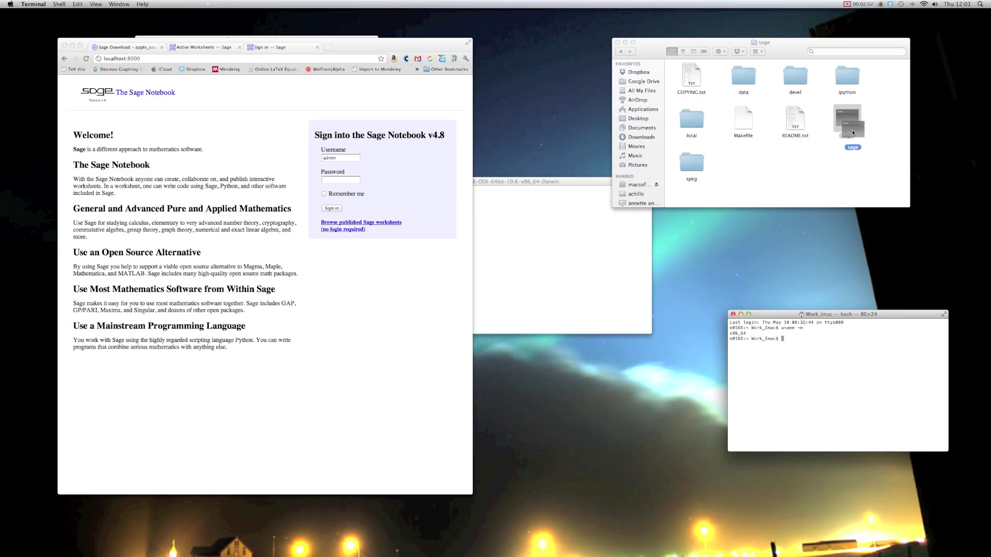
pyautogui.rightClick(814, 167)
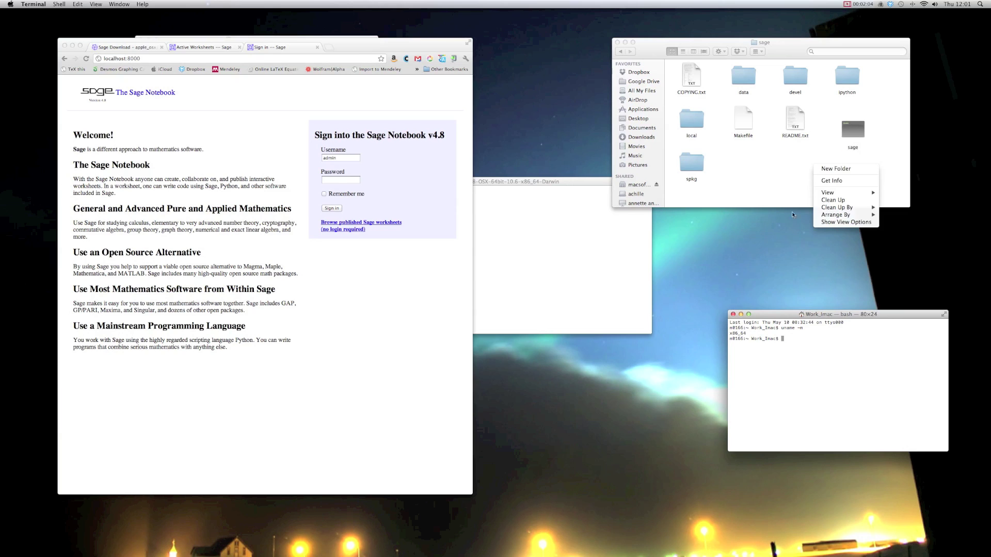
pyautogui.click(801, 351)
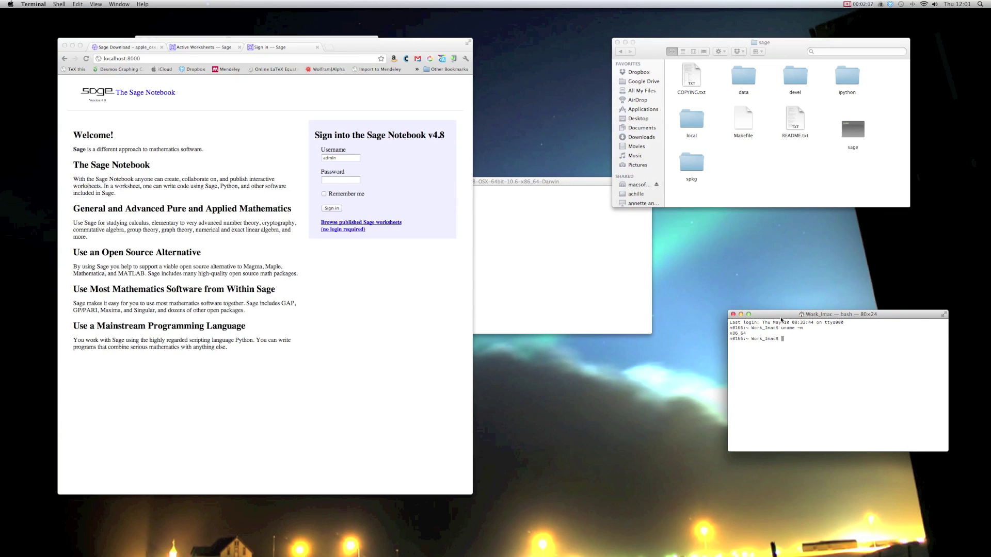
pyautogui.moveTo(781, 319); pyautogui.dragTo(660, 288)
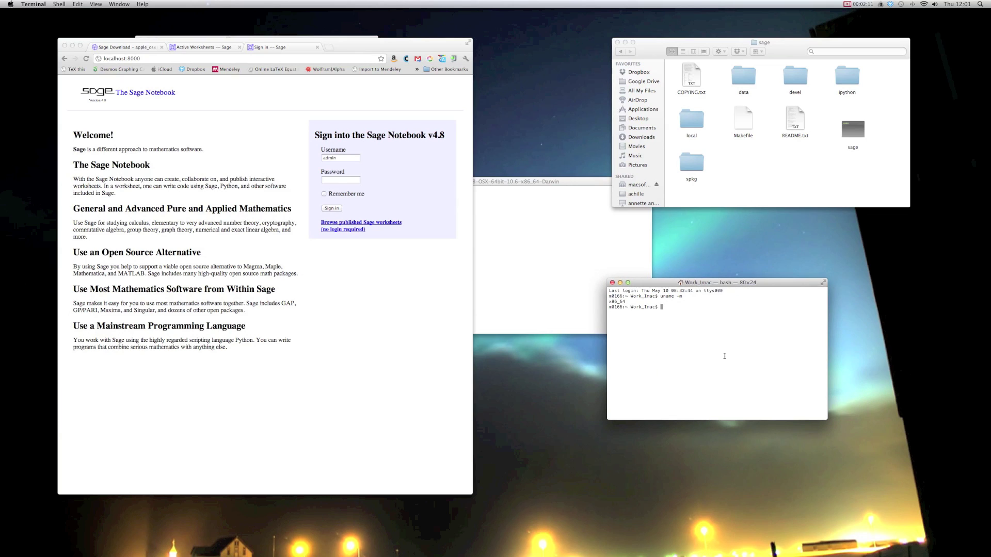
# Step: From the home folder, open a new .bash_login file in vi
pyautogui.write('cd ~')
pyautogui.press('Return')
pyautogui.write('vi .bash_login')
pyautogui.press('Return')
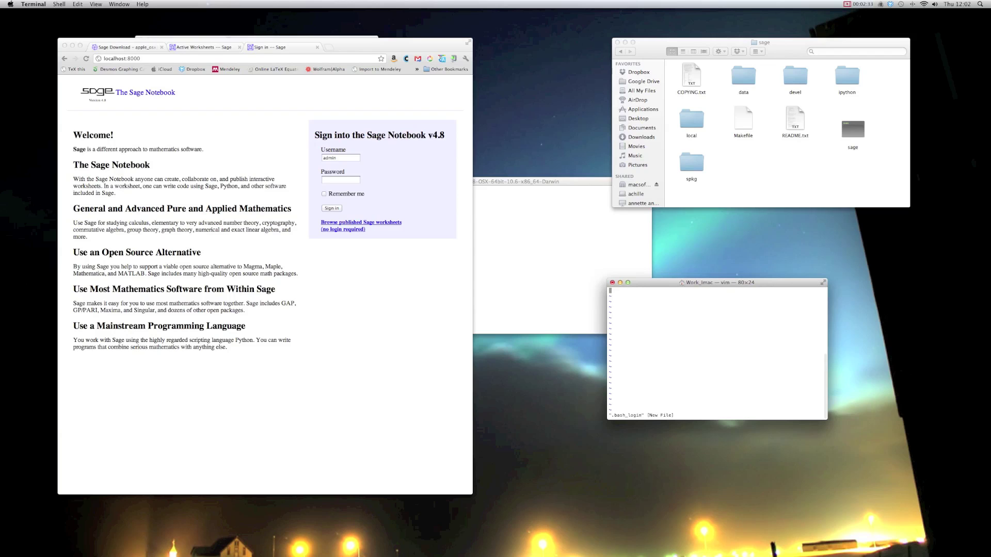
# Step: Add the line alias 'sage'='/Applications/sage/sage', save the file, exit vi, and quit Terminal
pyautogui.write('i')
pyautogui.write('alias ')
pyautogui.write("'sage'")
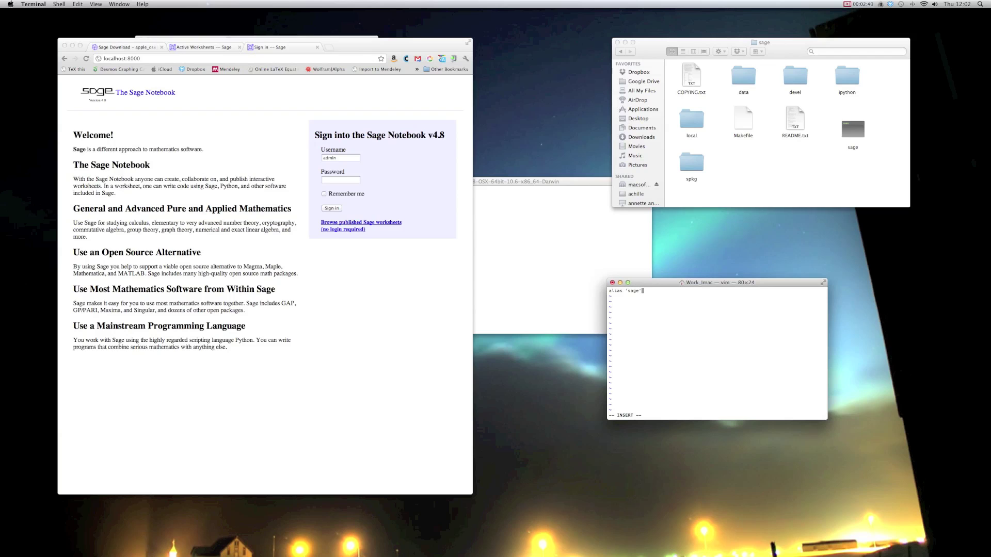
pyautogui.write("='/Applications/sage/sage'")
pyautogui.press('Escape')
pyautogui.write(':w')
pyautogui.press('Return')
pyautogui.write(':q')
pyautogui.press('Return')
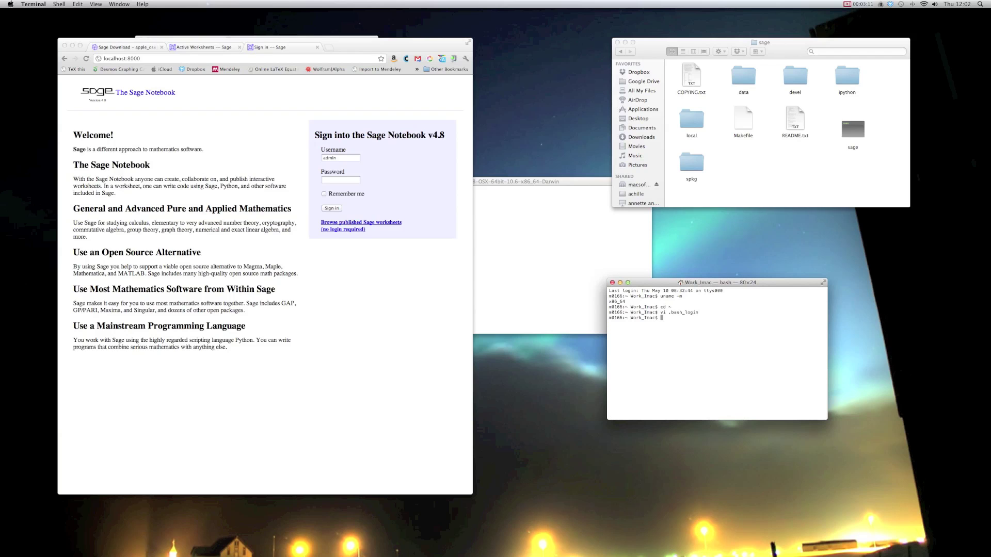
pyautogui.press('super+h')
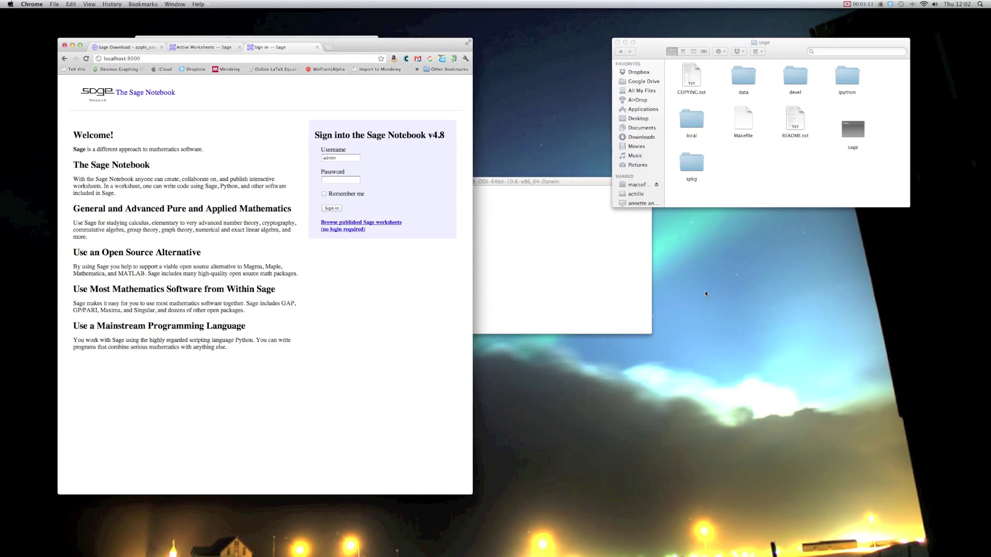
# Step: Reopen Terminal through Spotlight and start Sage 4.8 with the new sage alias
pyautogui.press('super+space')
pyautogui.write('ter')
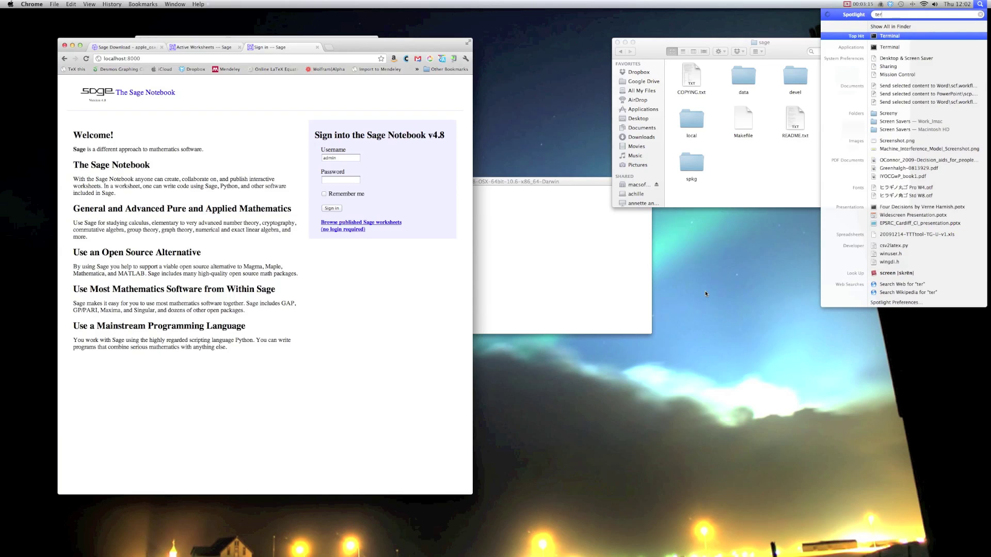
pyautogui.press('Return')
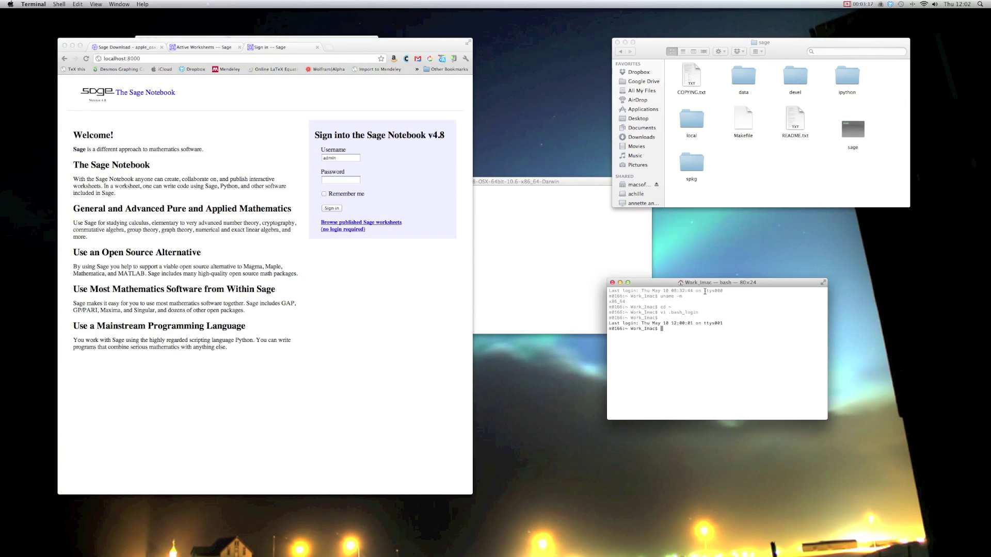
pyautogui.write('sae')
pyautogui.write('e')
pyautogui.press('Return')
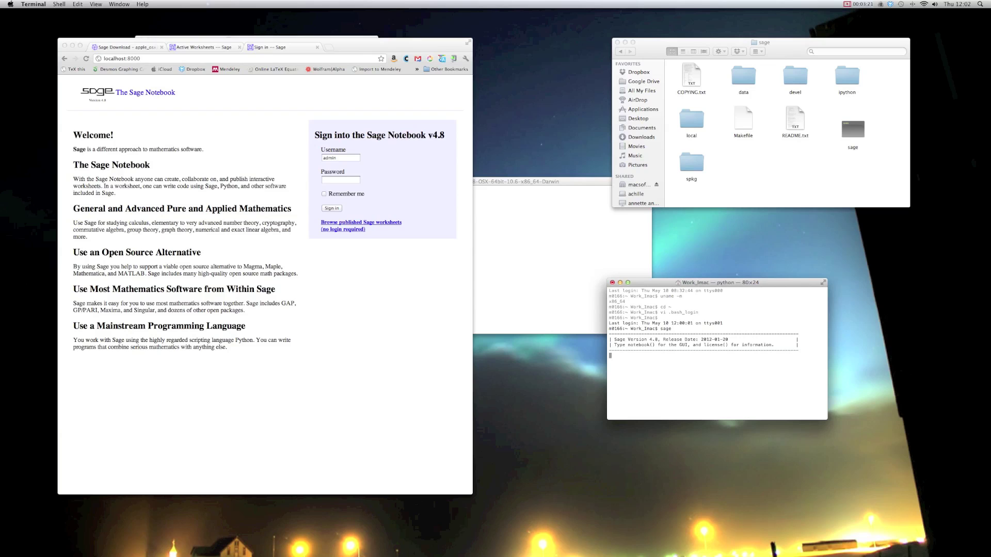